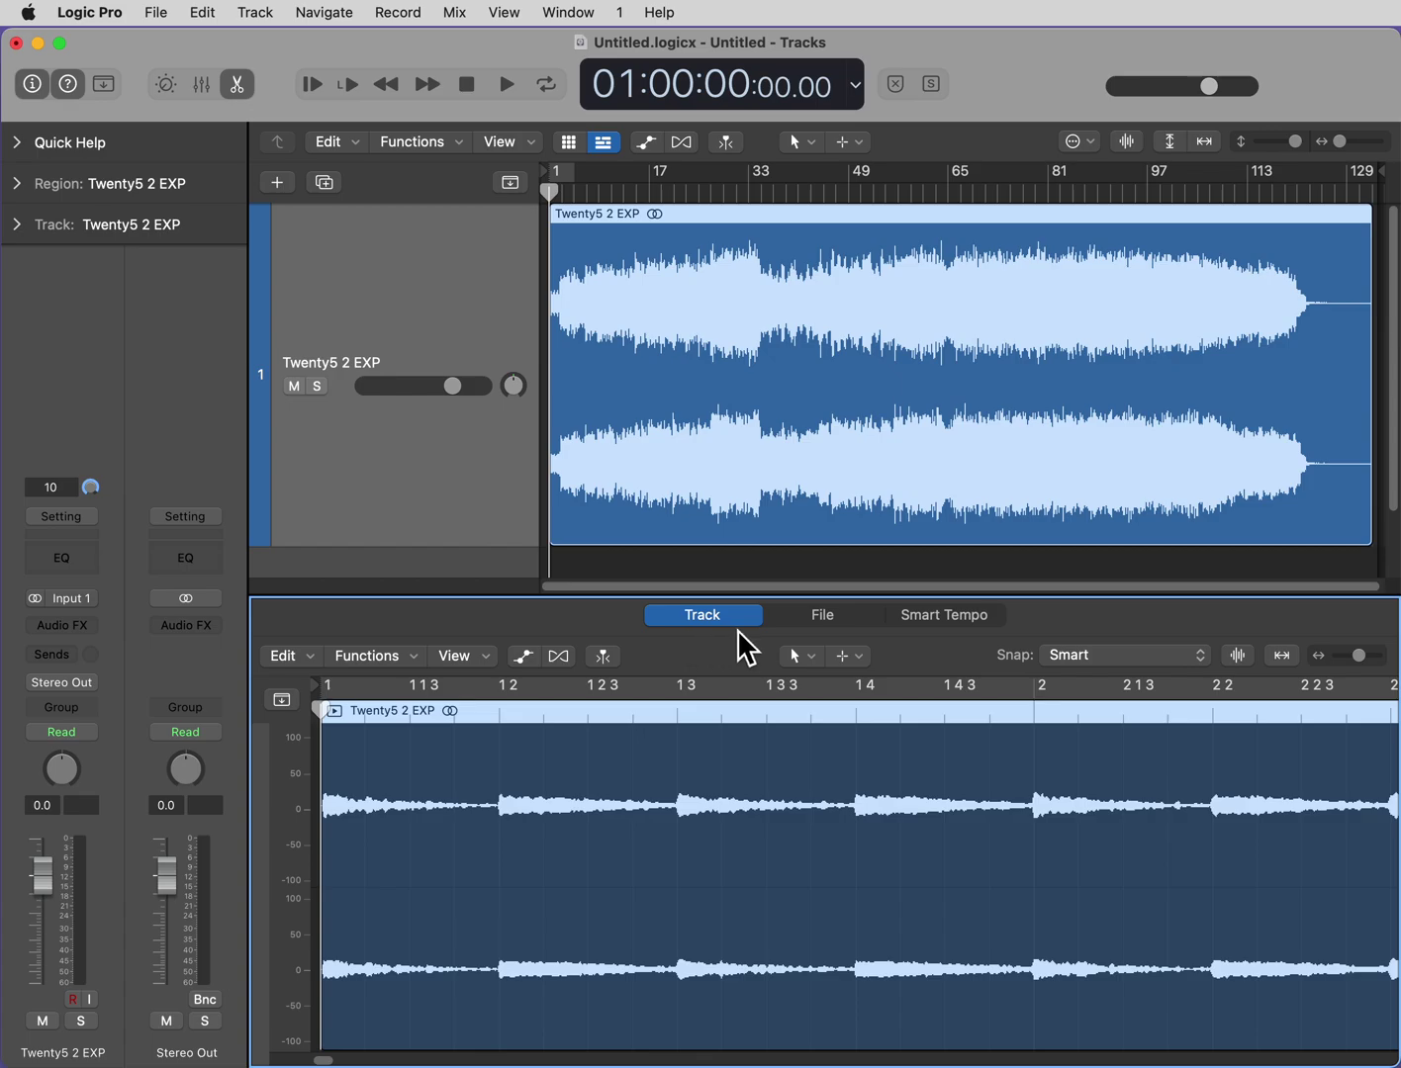
Step: Run Remove DC Offset on the Twenty5 2 EXP audio file from the Audio File editor's Functions menu
{"action": "left_click", "coordinate": [809, 616]}
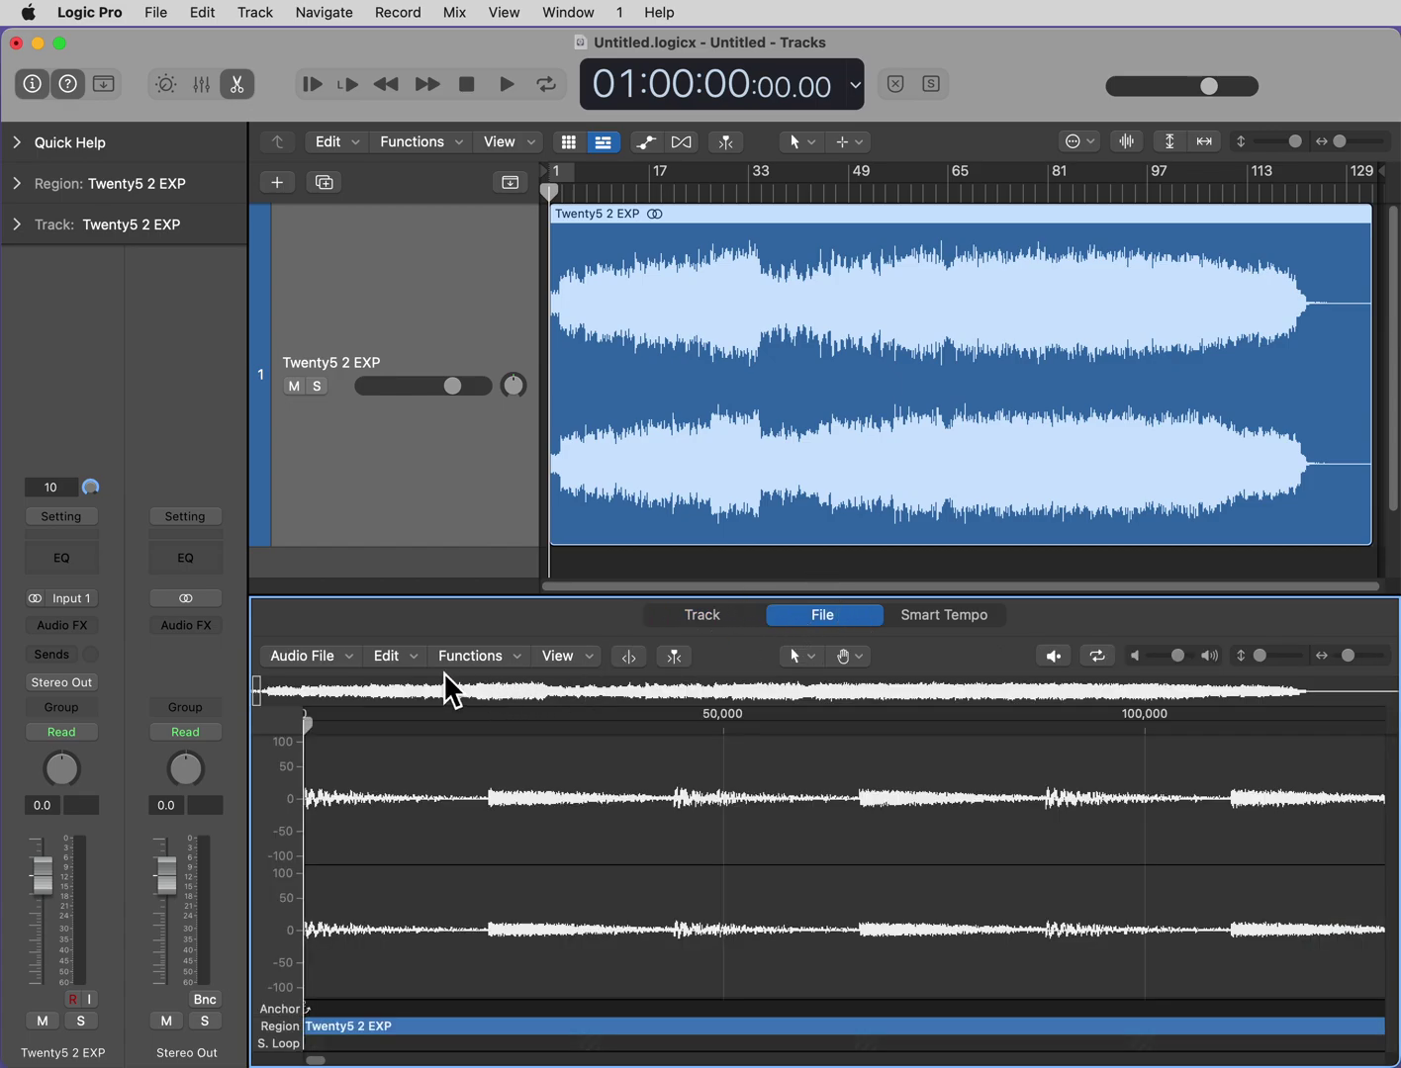
{"action": "left_click", "coordinate": [512, 654]}
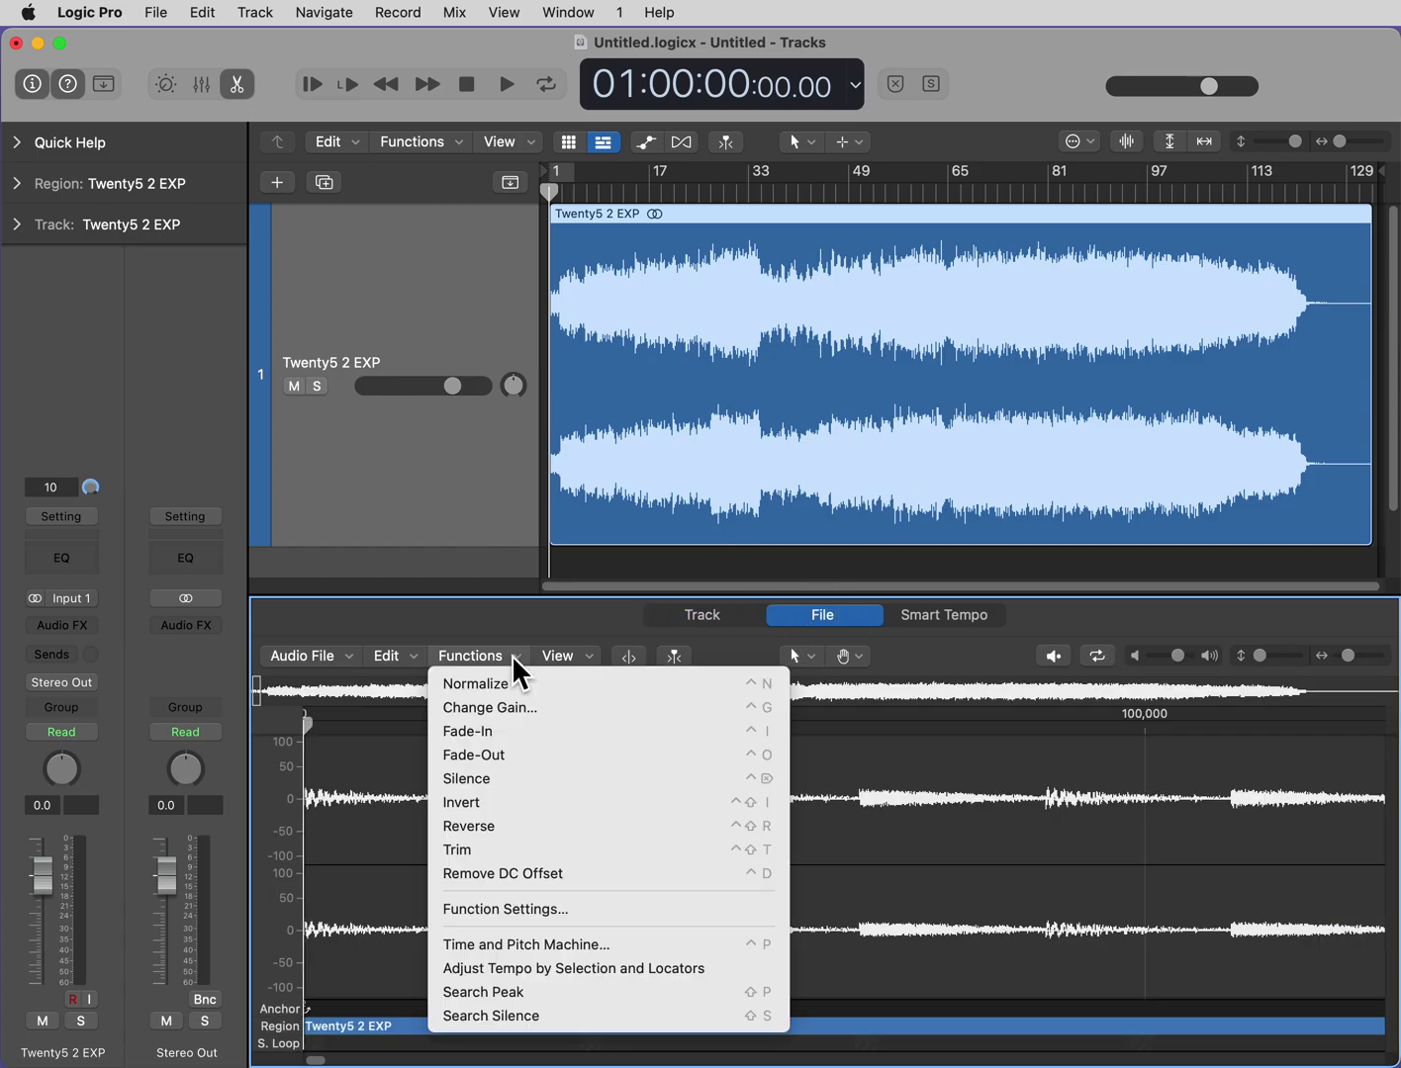
{"action": "left_click", "coordinate": [530, 871]}
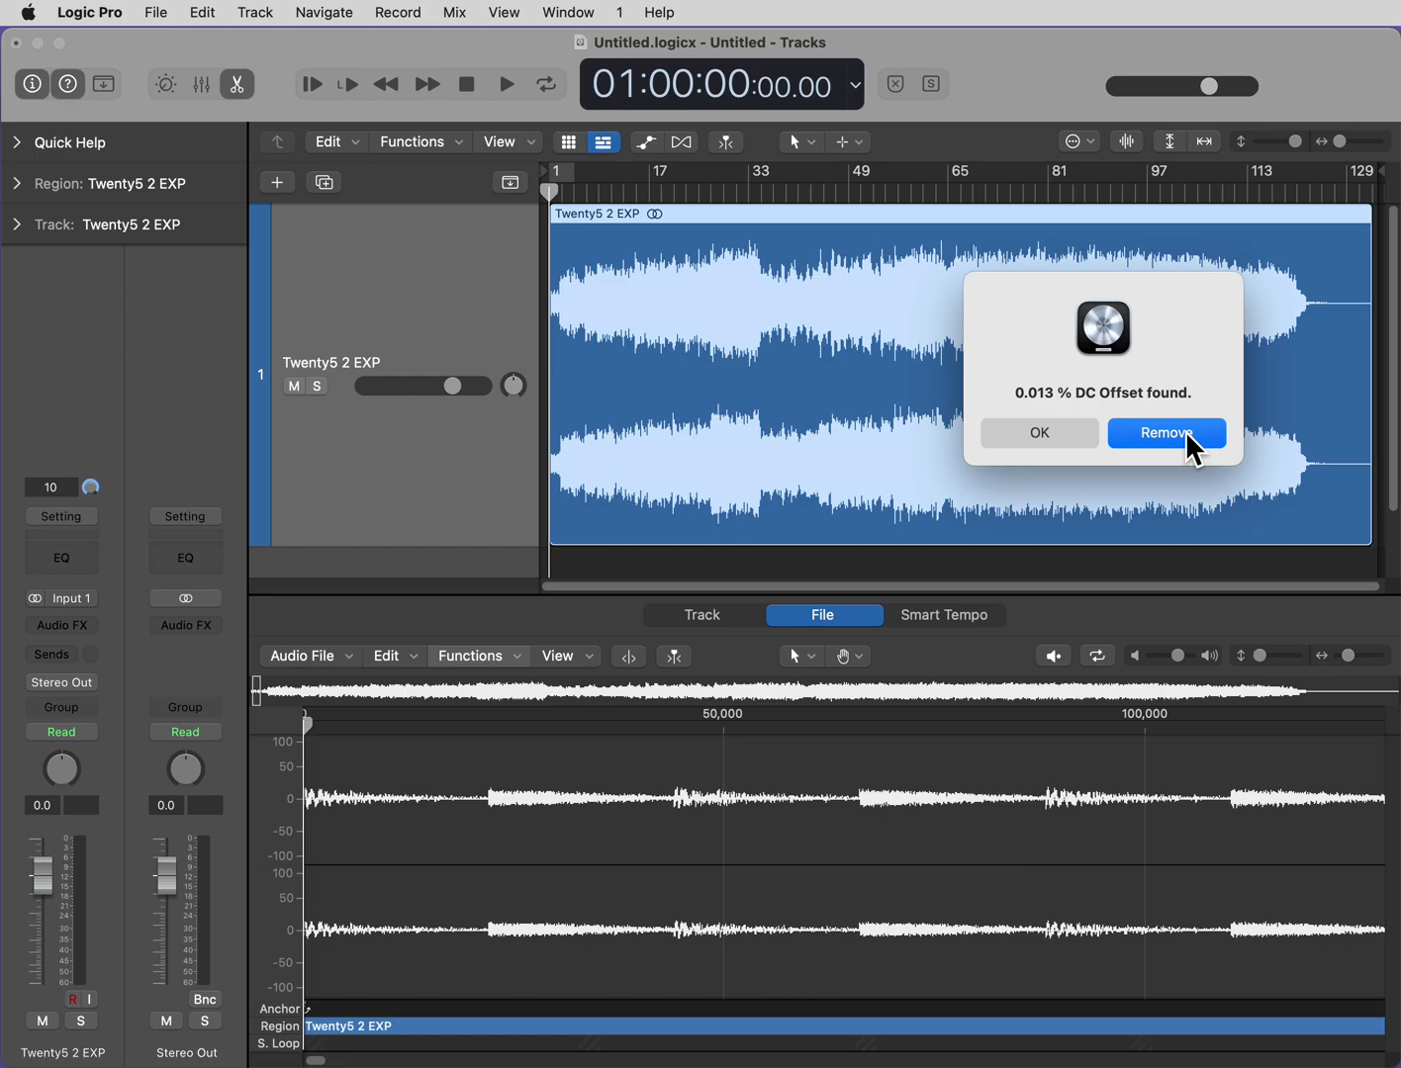
Step: Confirm removal of the 0.013% DC offset in the DC Offset found dialog
{"action": "left_click", "coordinate": [1190, 435]}
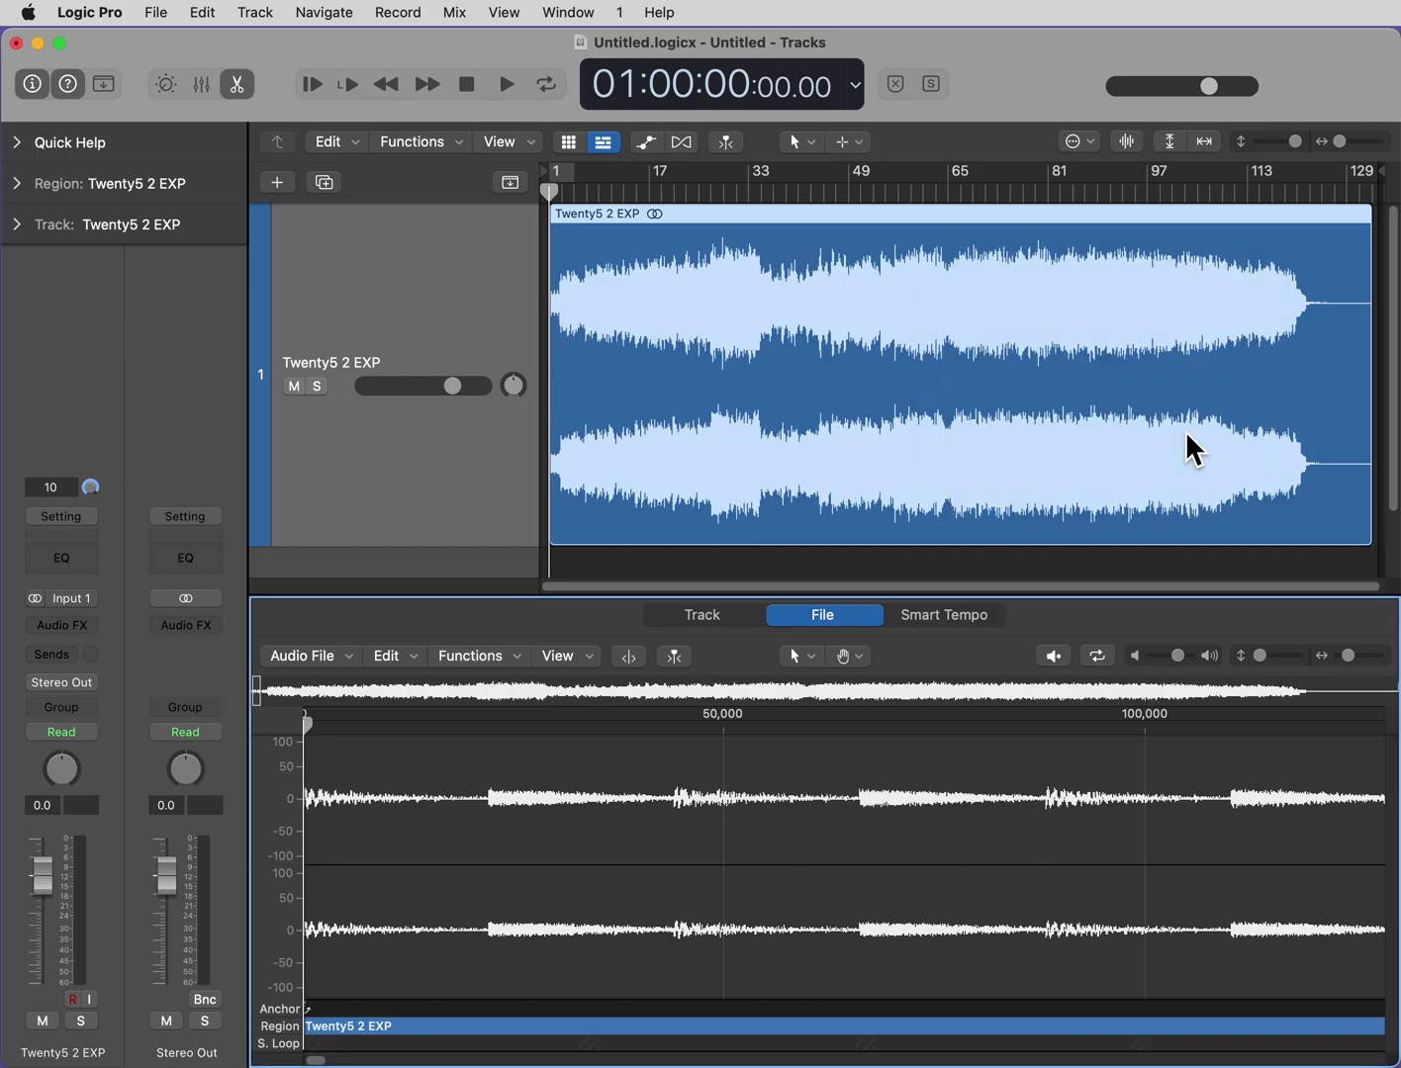